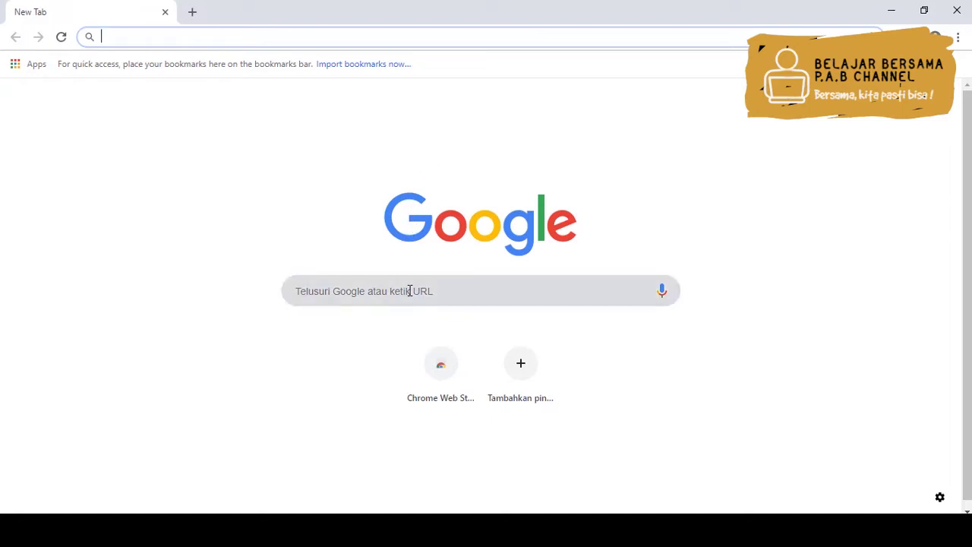
Search Google for 'odoo' and open the Download page on odoo.com
type("o")
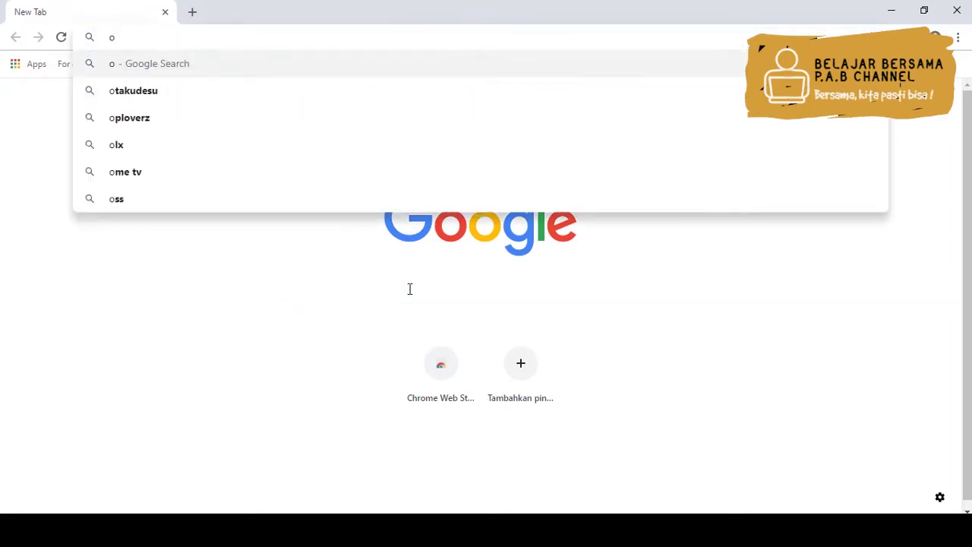
type("doo")
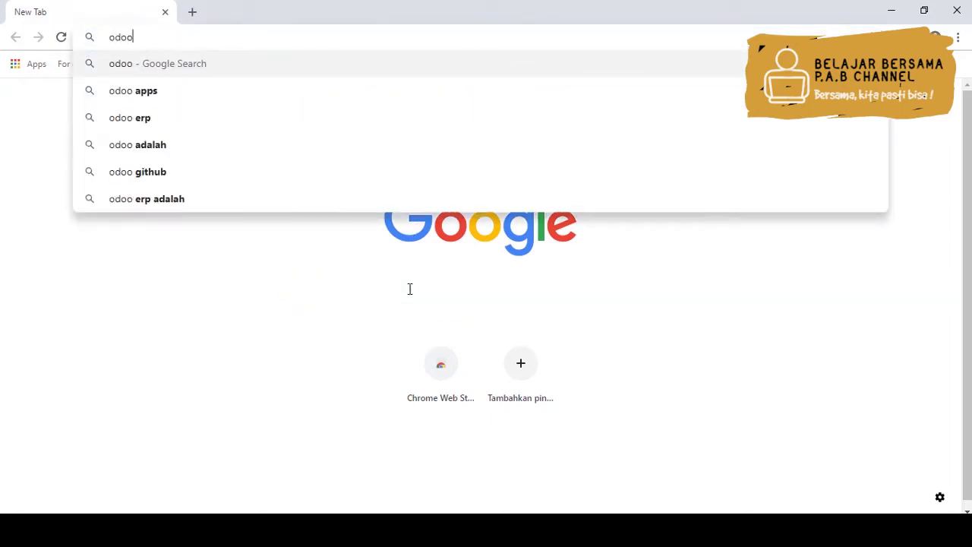
key("Return")
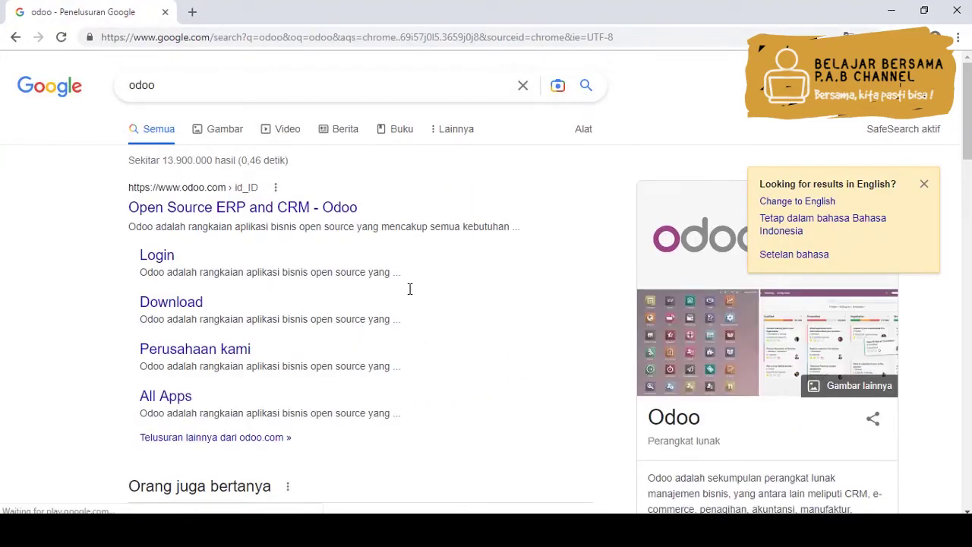
left_click(181, 304)
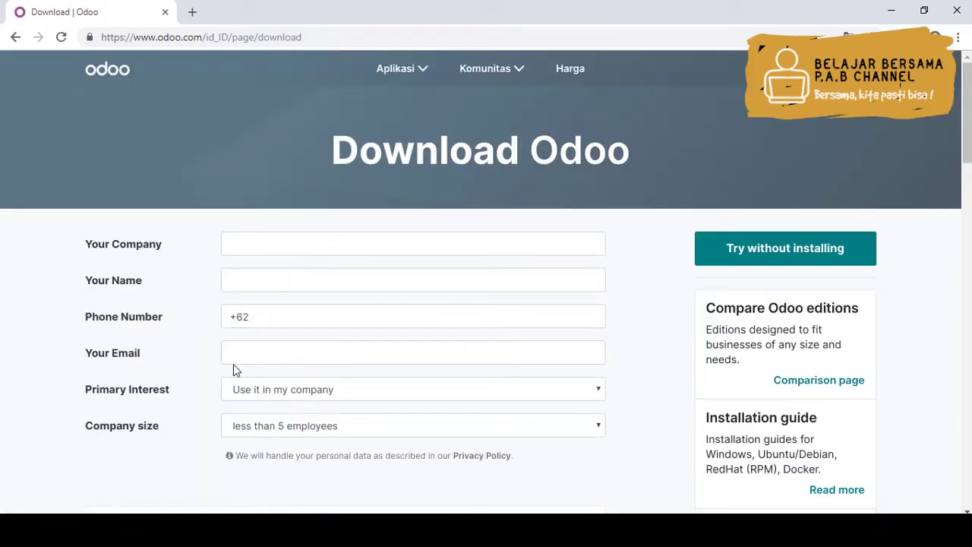
Enter company 'USM', the user's name and their e-mail address in the download form
left_click(270, 244)
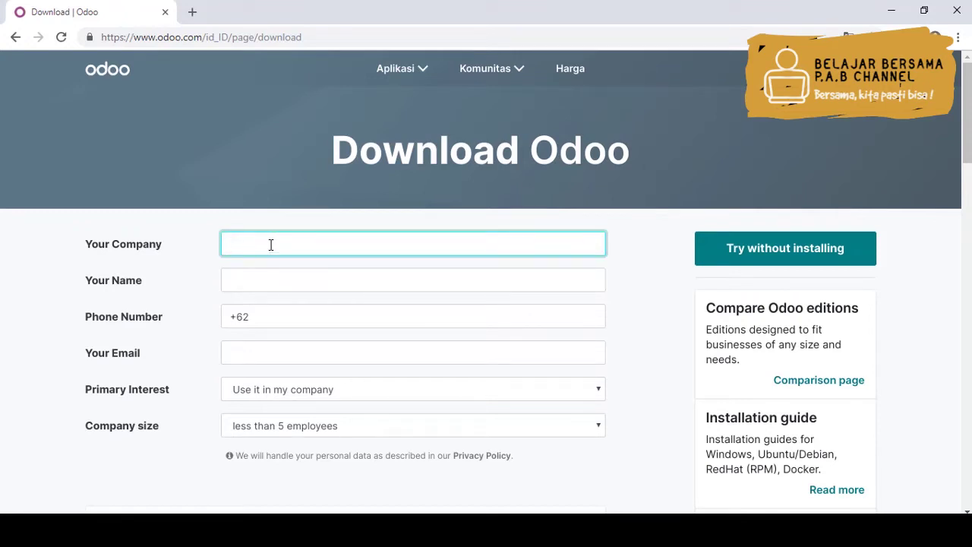
type("USM")
key("Tab")
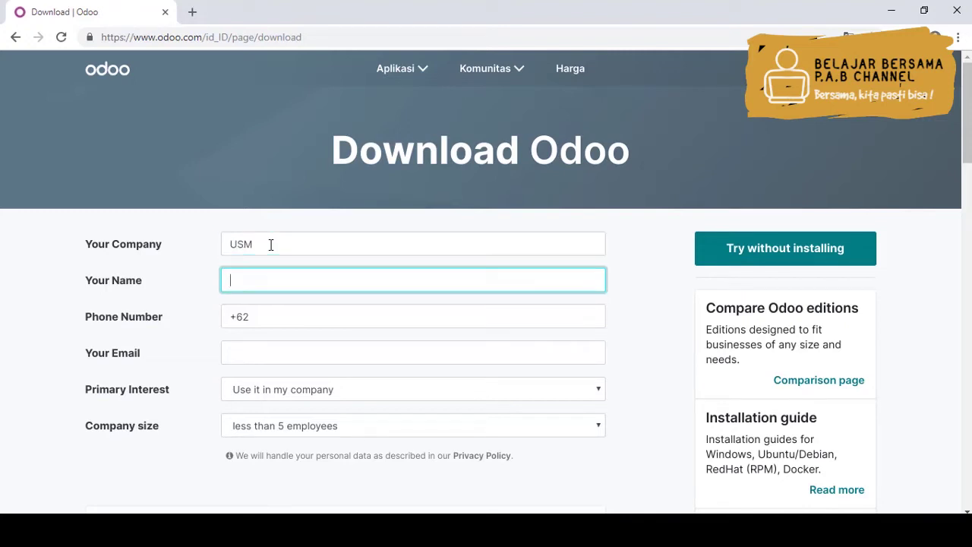
type("Pratama")
key("Tab")
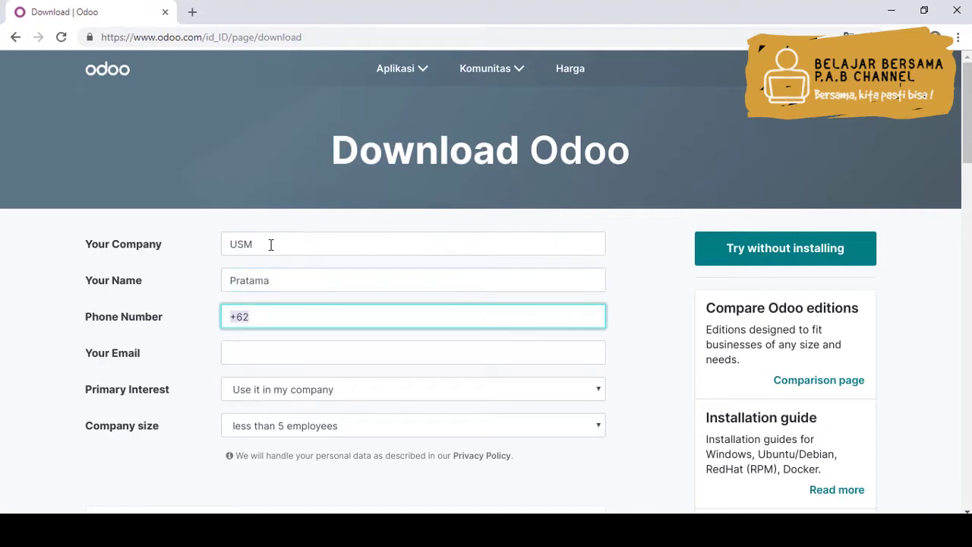
left_click(248, 359)
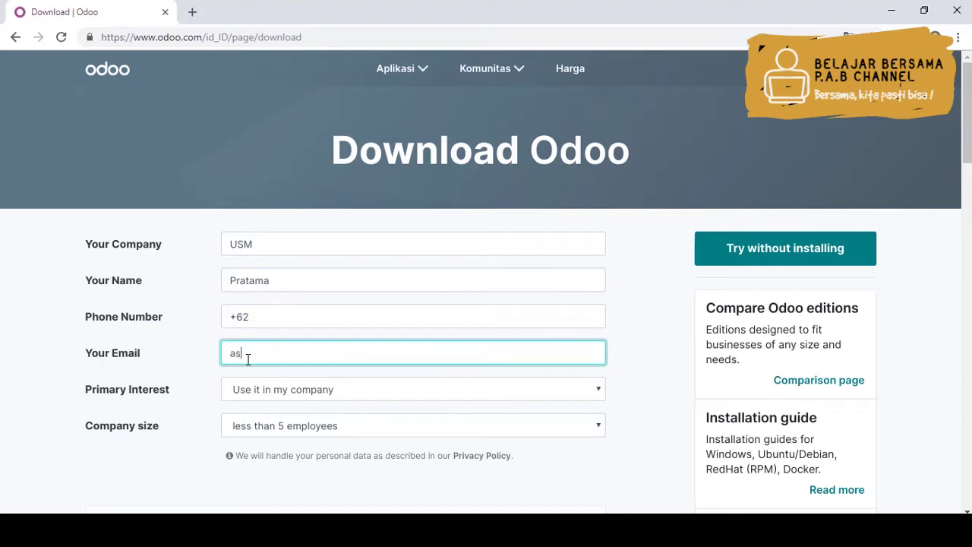
Set Primary Interest to 'I am a teacher or a student' and company size 'less than 5 employees'
key("Tab")
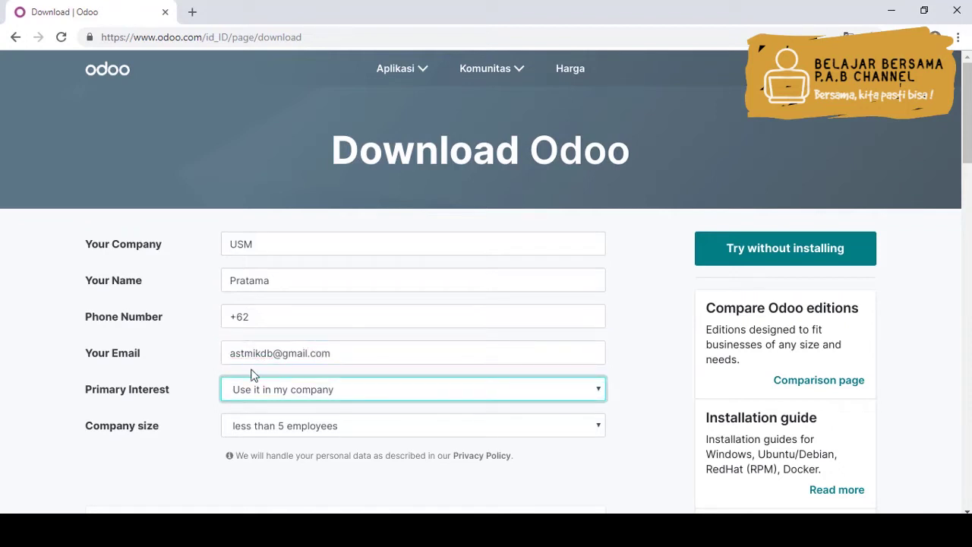
left_click(272, 395)
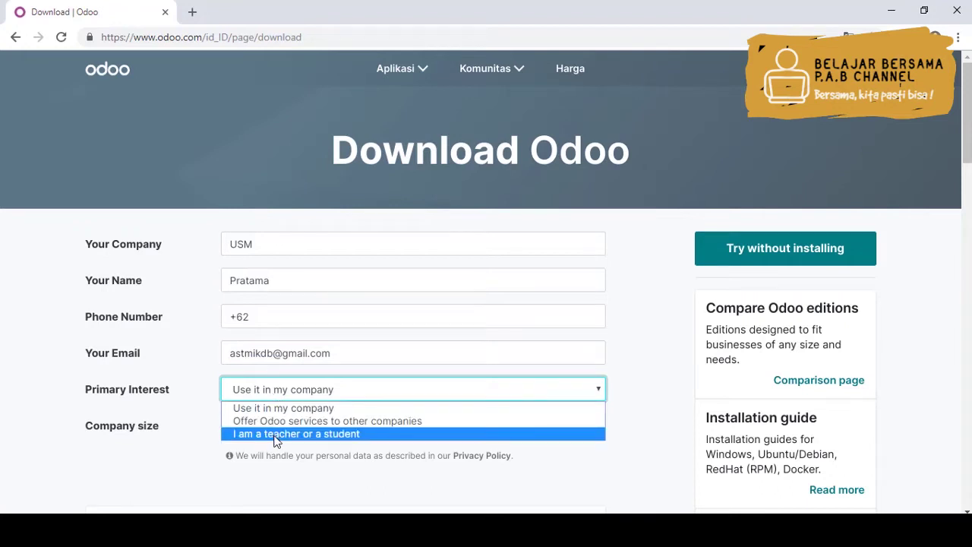
key("Escape")
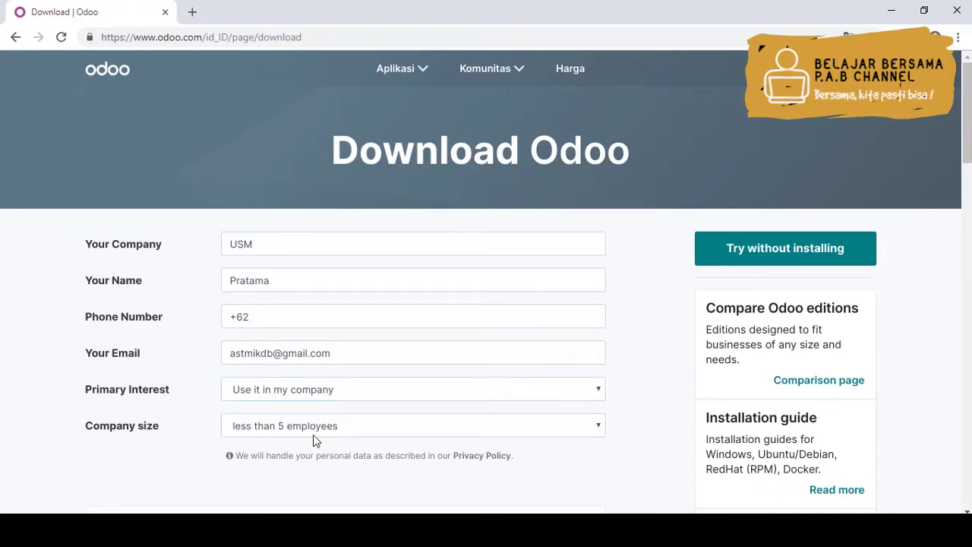
left_click(310, 394)
left_click(307, 436)
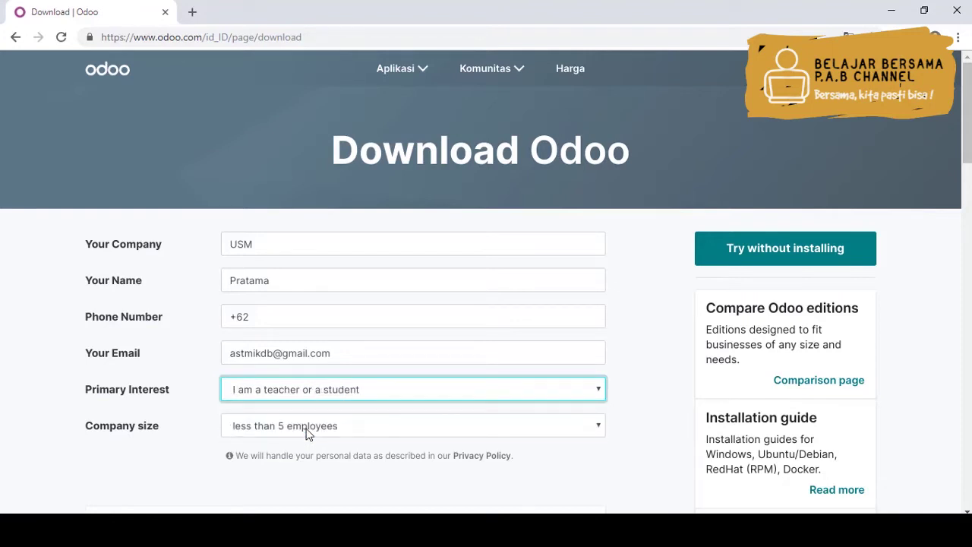
left_click(308, 432)
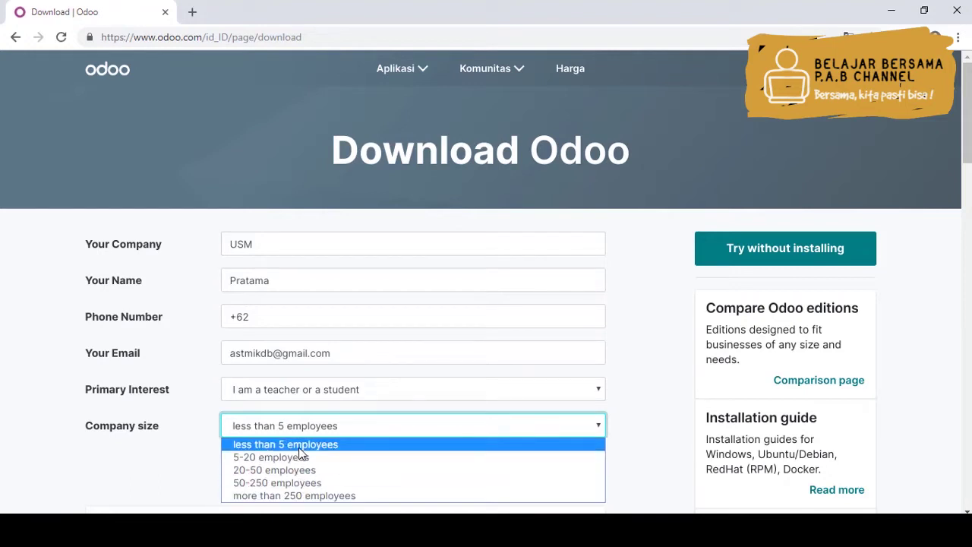
left_click(299, 447)
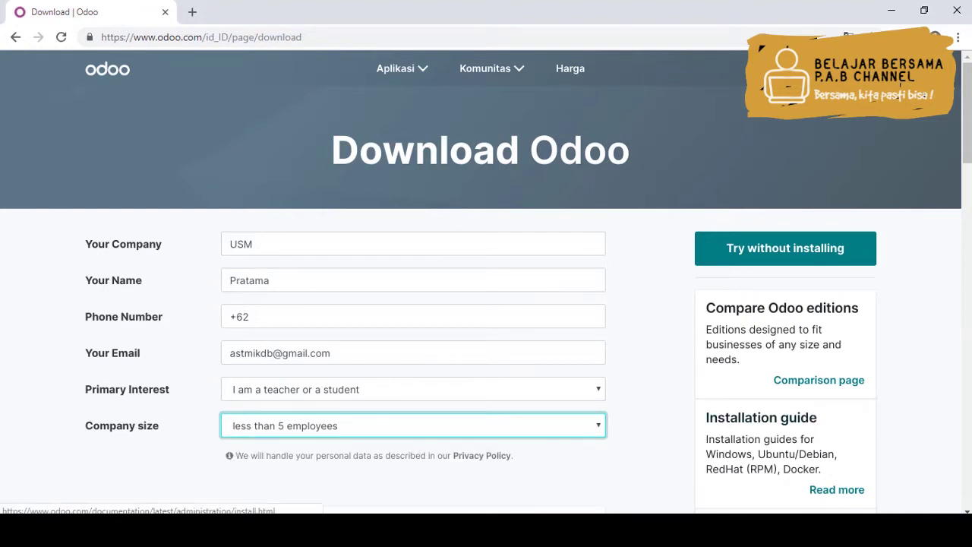
Download the Odoo 13 Community installer for Windows from the version table
left_click_drag(961, 132, 962, 227)
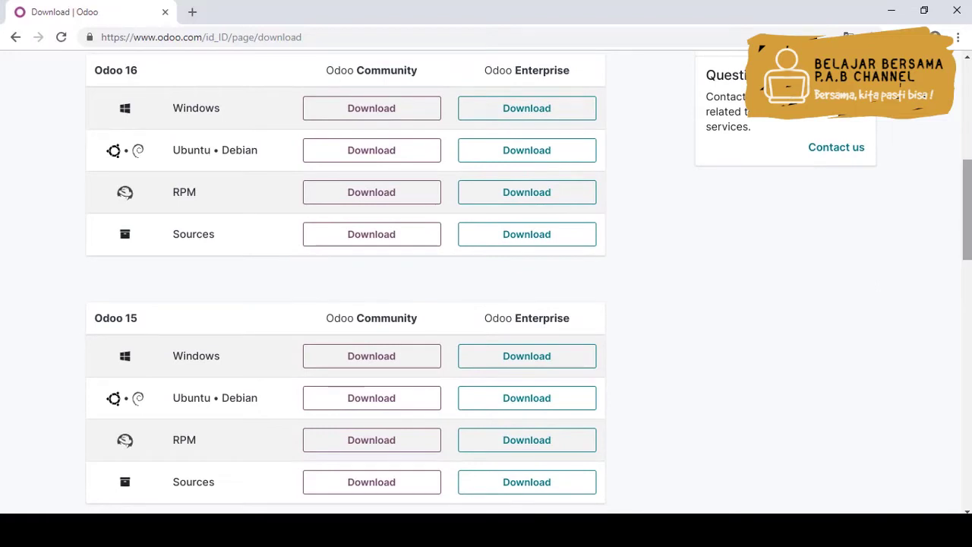
left_click_drag(969, 219, 969, 363)
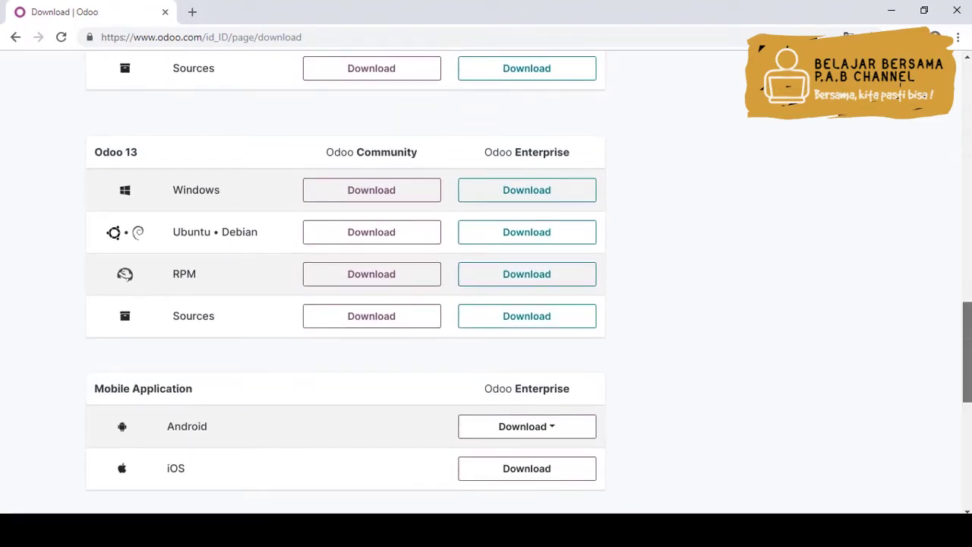
left_click_drag(969, 363, 969, 371)
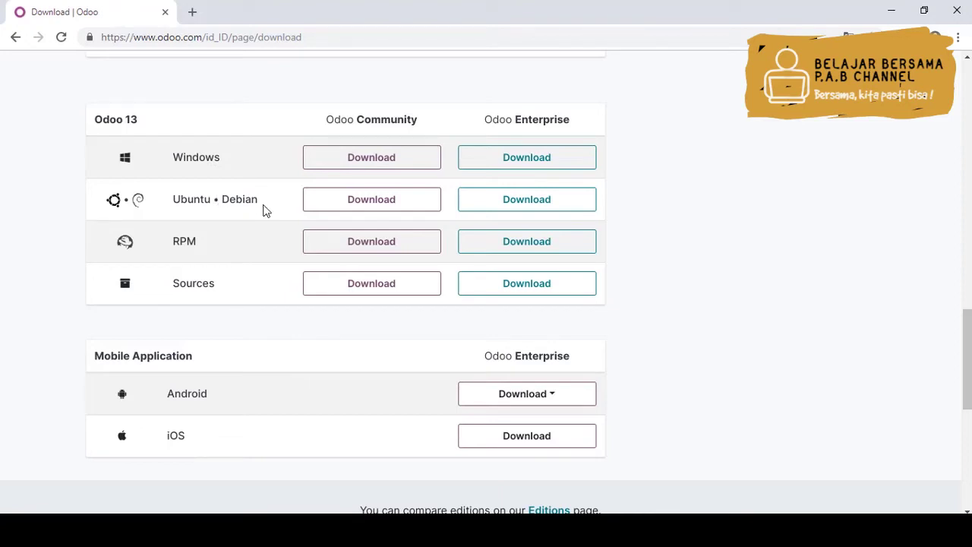
left_click(371, 157)
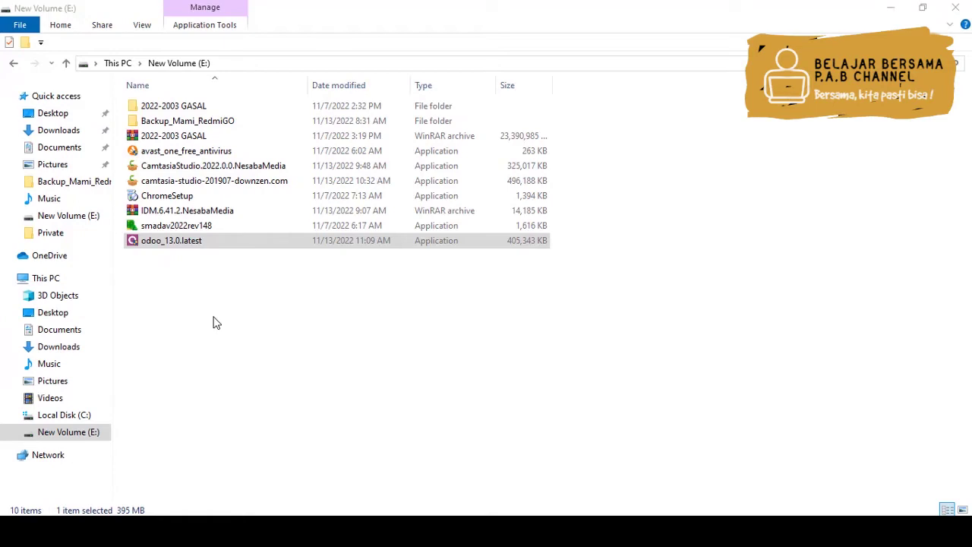
Run odoo_13.0.latest as administrator with English as the installer language
right_click(140, 251)
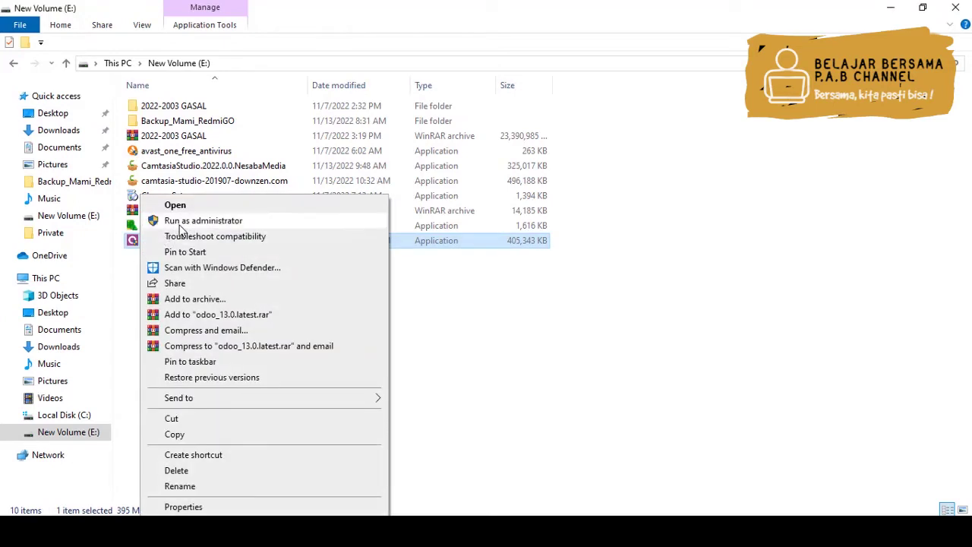
left_click(180, 222)
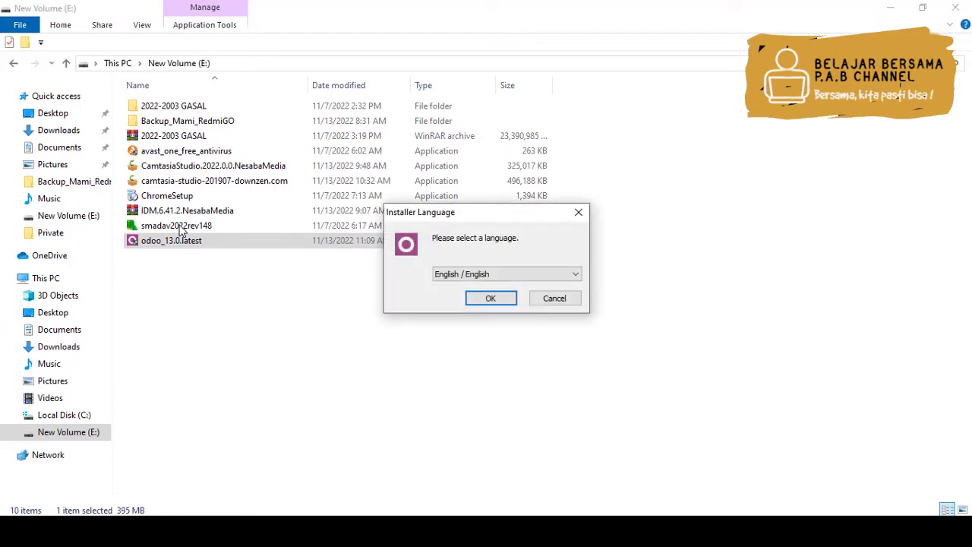
left_click(506, 278)
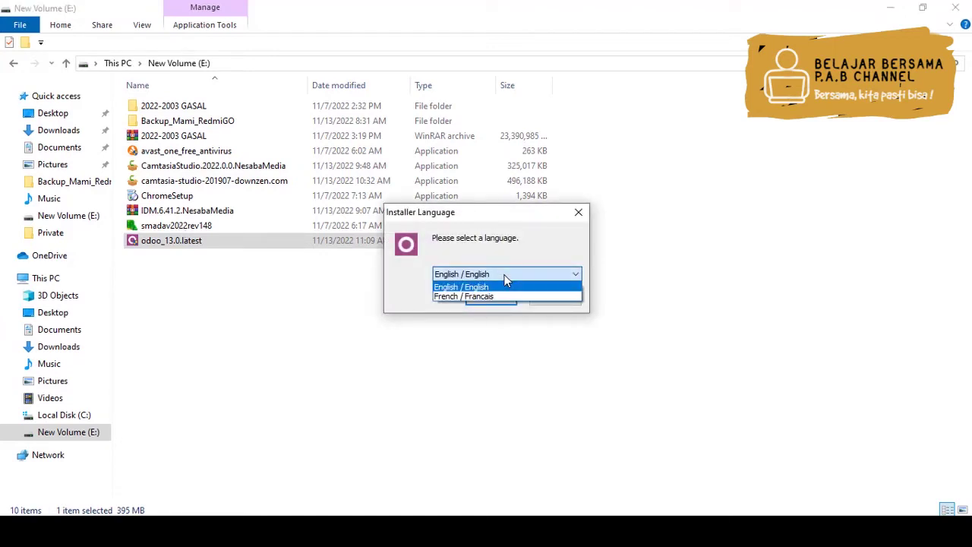
left_click(448, 287)
left_click(490, 298)
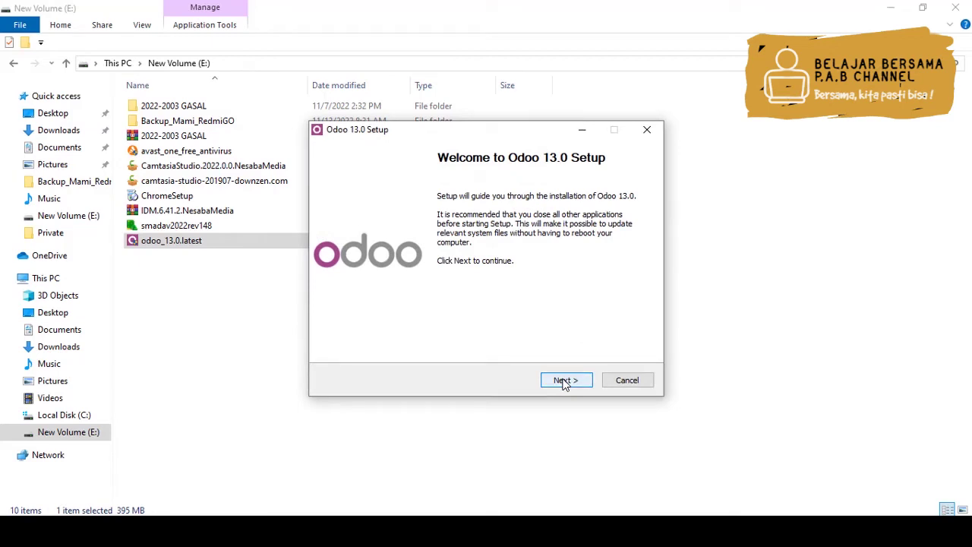
Move past the setup welcome page and accept the Odoo license agreement
left_click(564, 382)
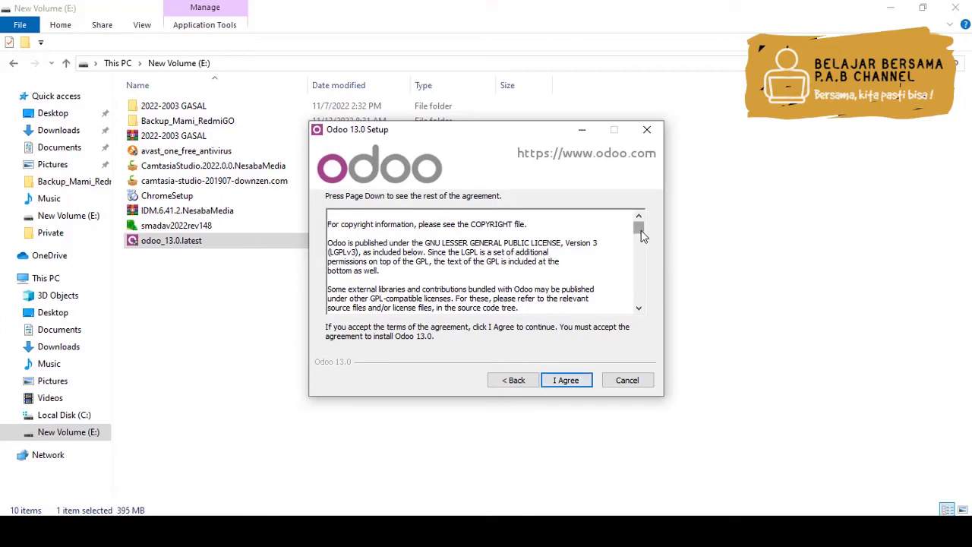
left_click_drag(641, 230, 644, 312)
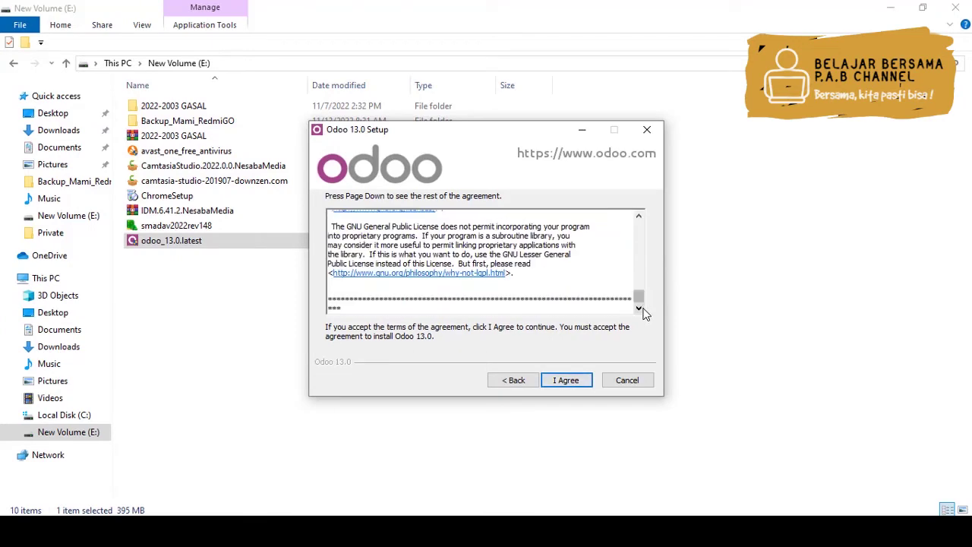
left_click(566, 382)
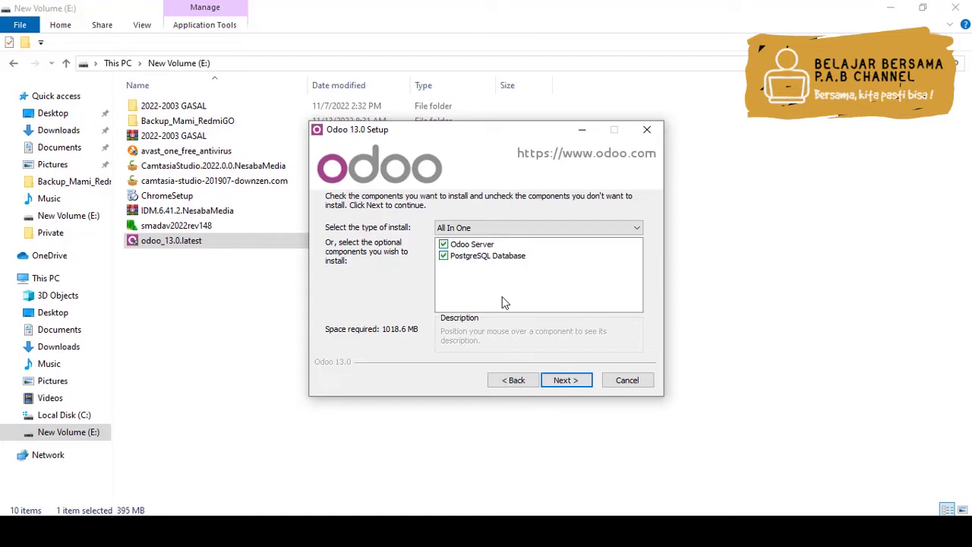
Keep the PostgreSQL Database component ticked for an All In One install and continue
left_click(445, 257)
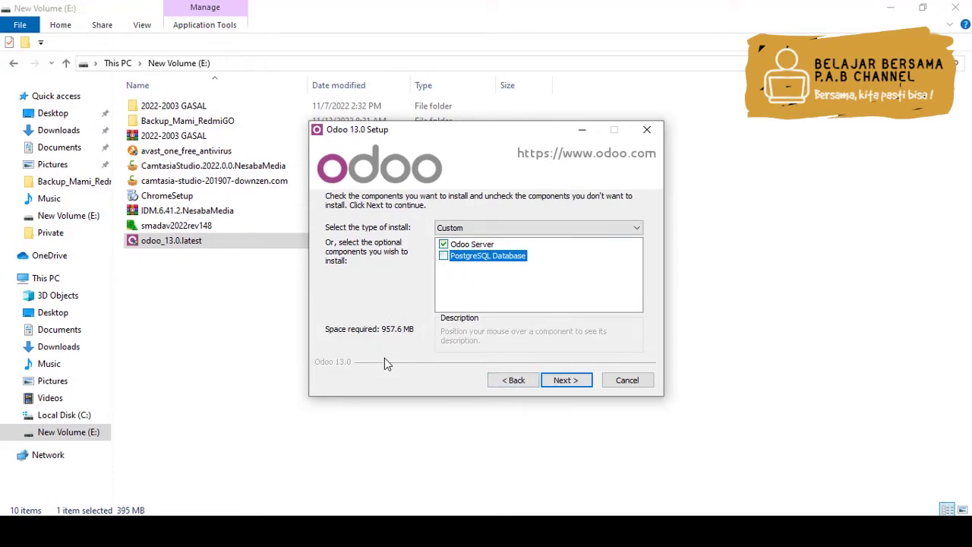
left_click(444, 257)
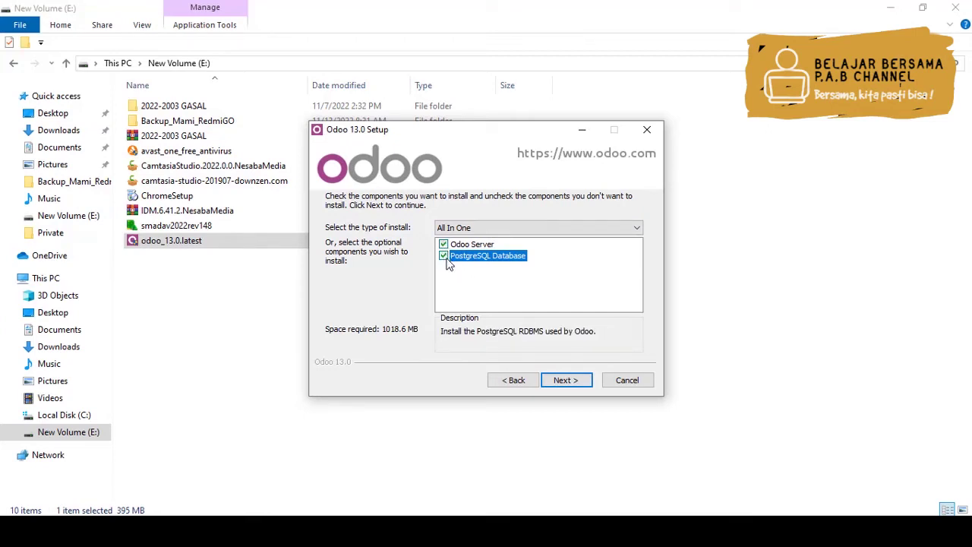
left_click(566, 380)
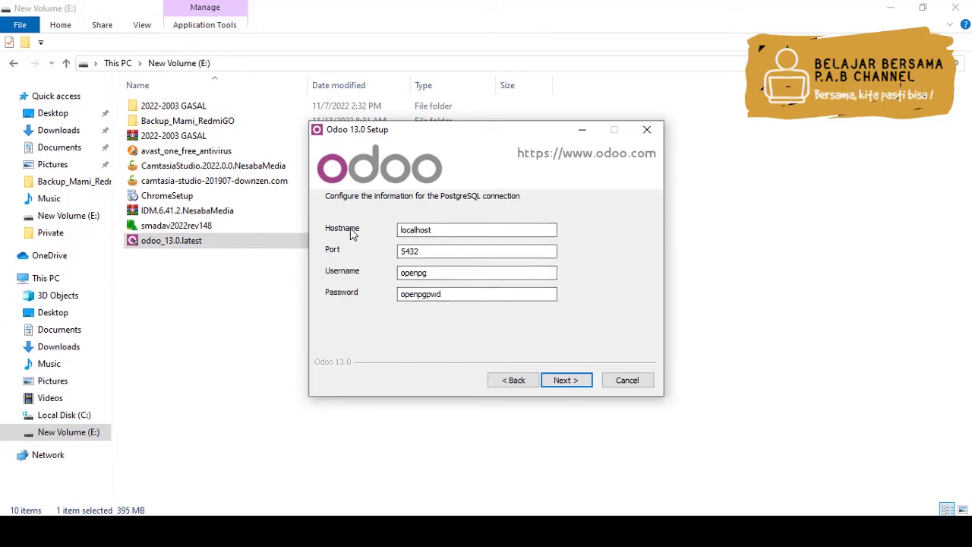
Check the PostgreSQL hostname localhost, port 5432 and username fields
left_click(450, 229)
left_click(431, 251)
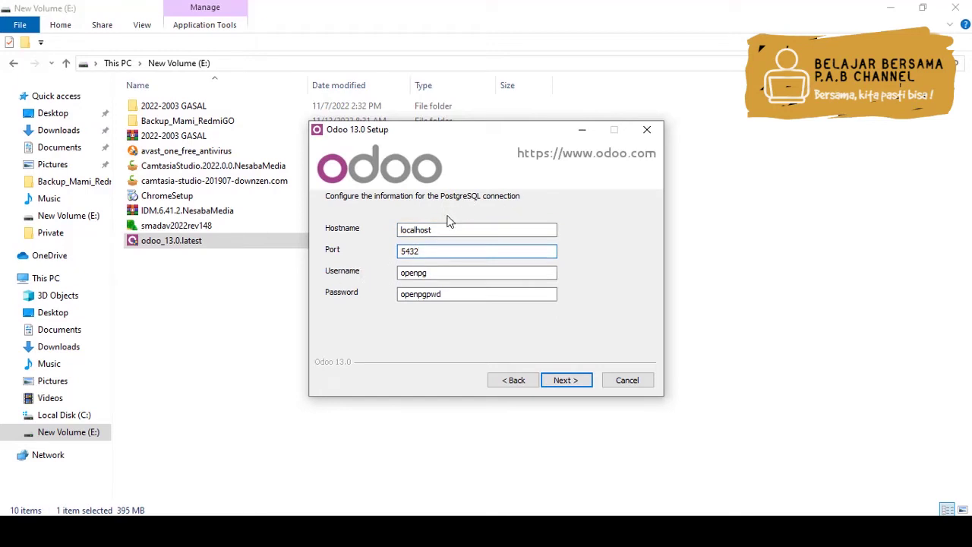
left_click(429, 275)
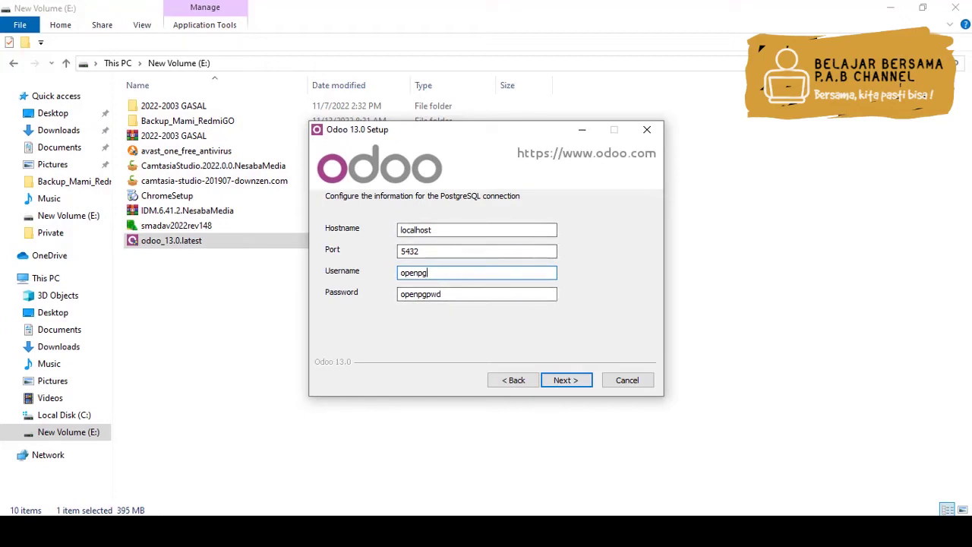
key("super")
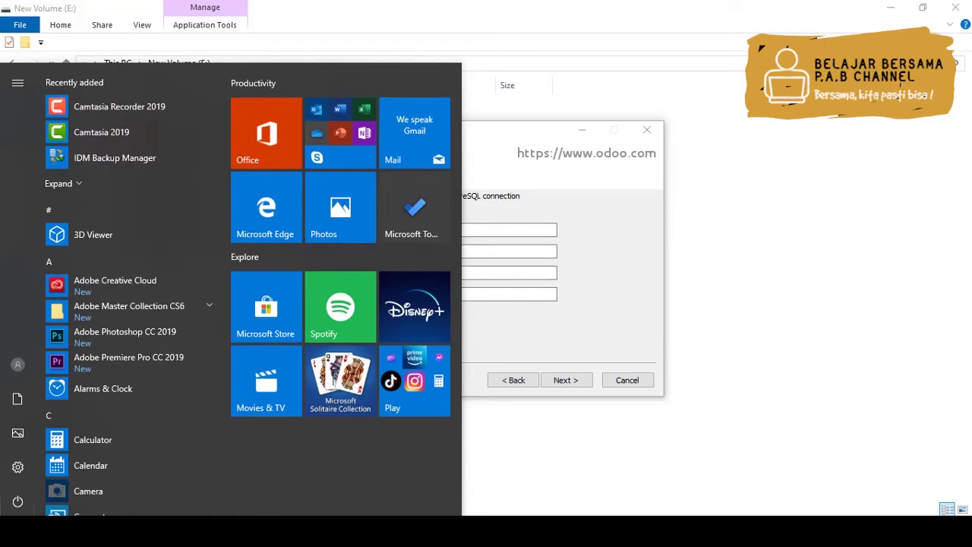
Launch Notepad from Windows search
left_click(68, 530)
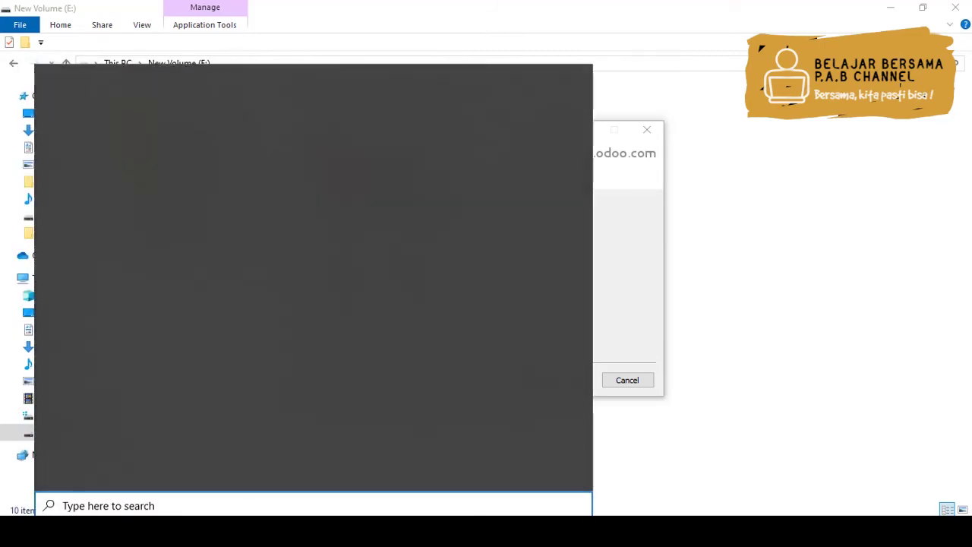
type("notepad")
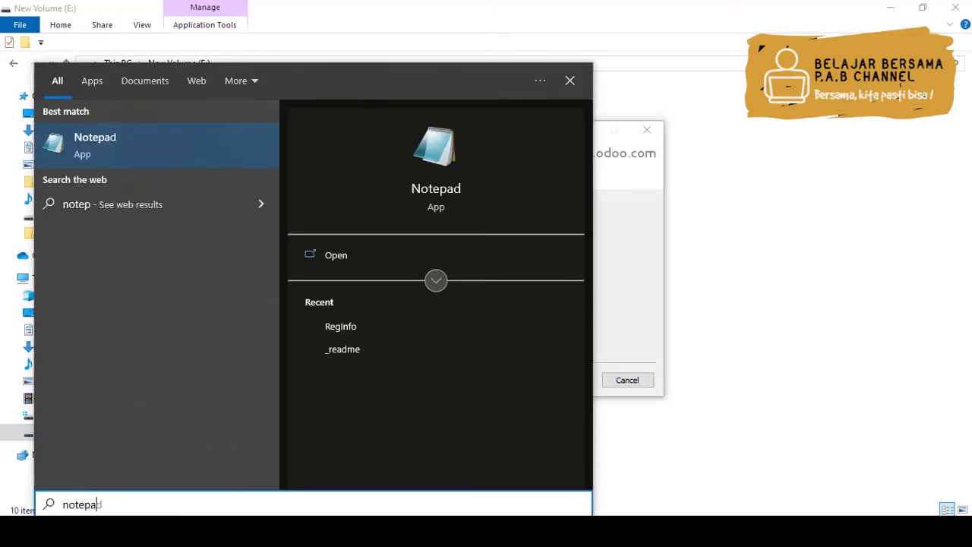
key("Return")
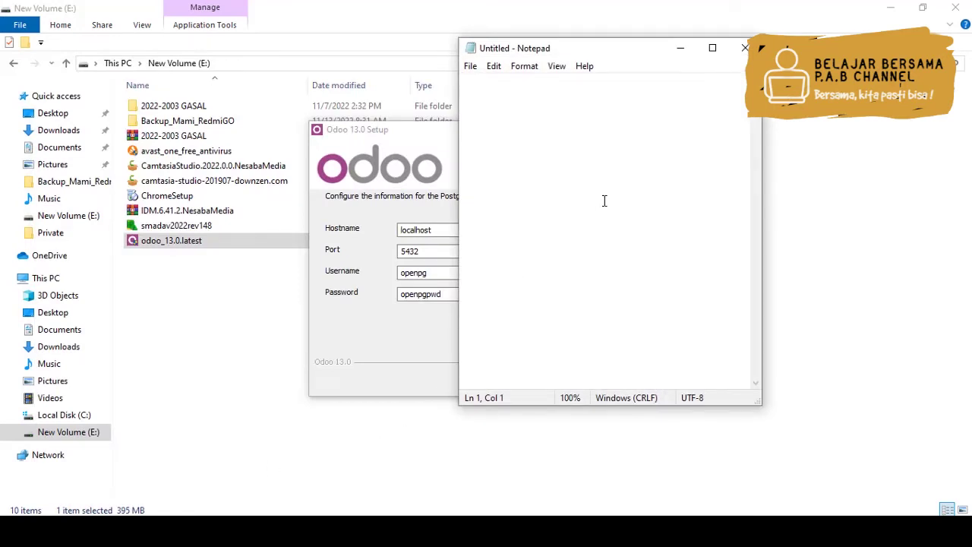
Note 'Terhubung dengan PostgreSQL', hostname localhost, port 5432, and the database username and password
type("Terhubung ")
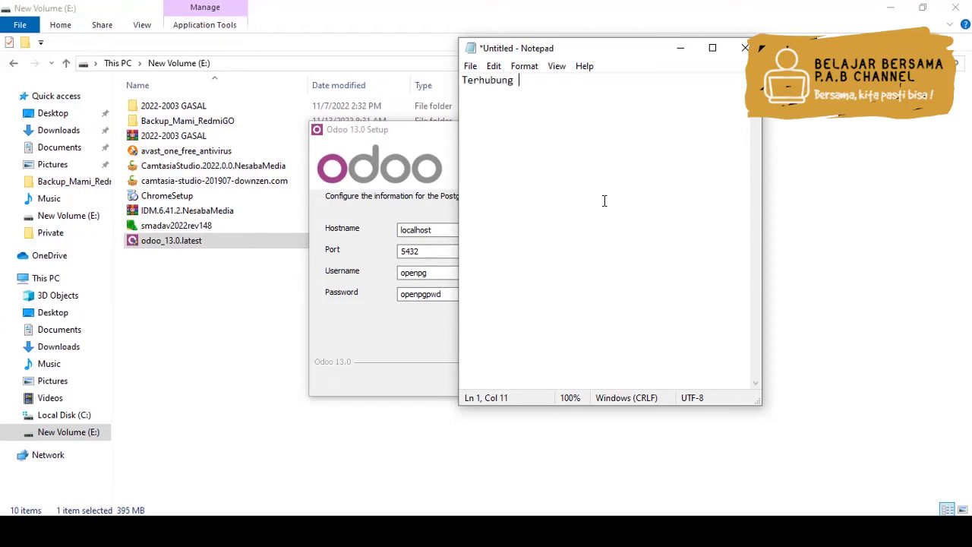
type("dengan Post")
key("BackSpace")
type("greSQL")
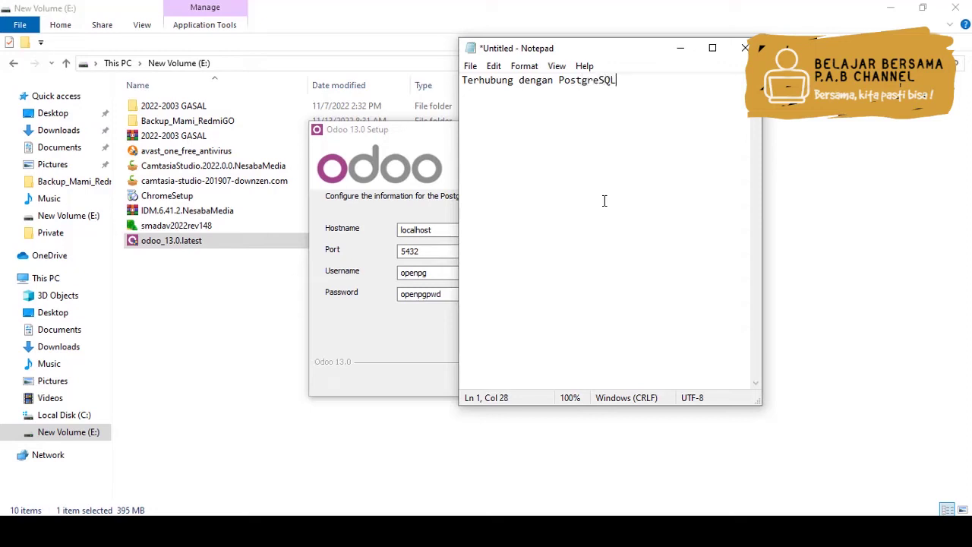
type(" :")
key("Return")
type("Hostname : localhost ")
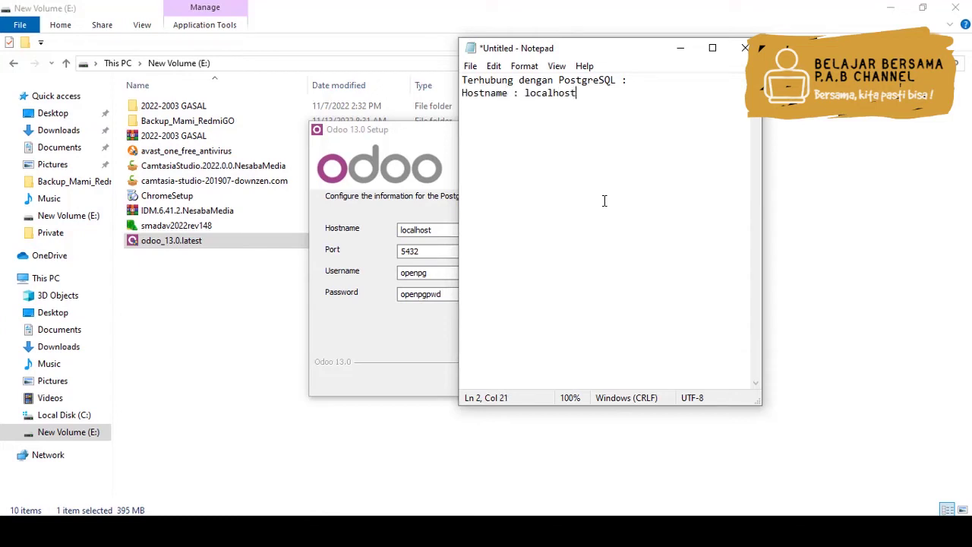
type("Port : 5432 Userna")
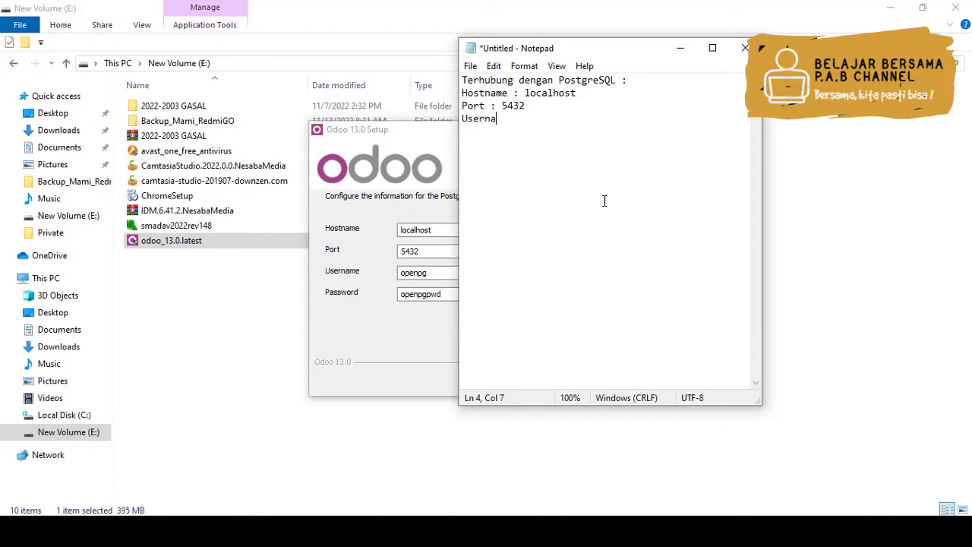
type("me : openpg")
key("Return")
type("Pass")
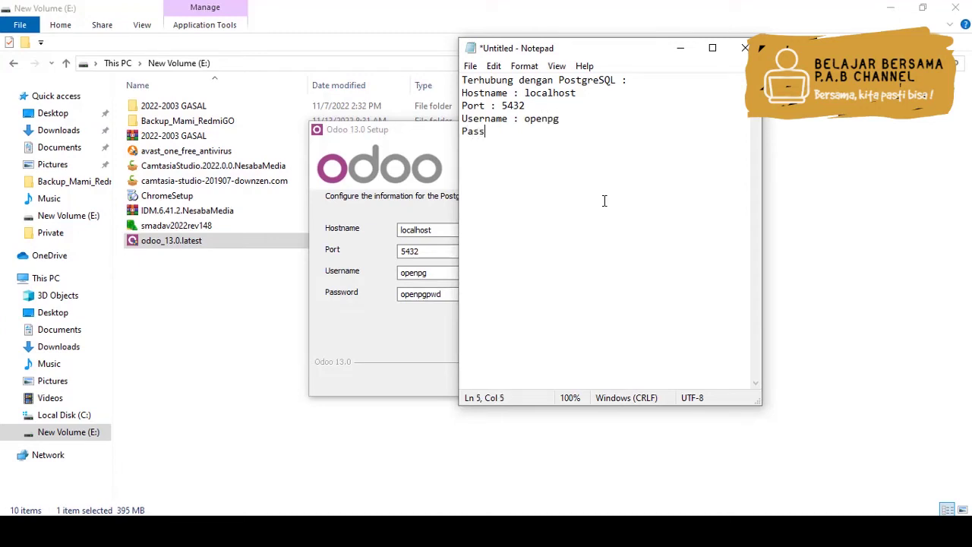
type("word : openpgpwd")
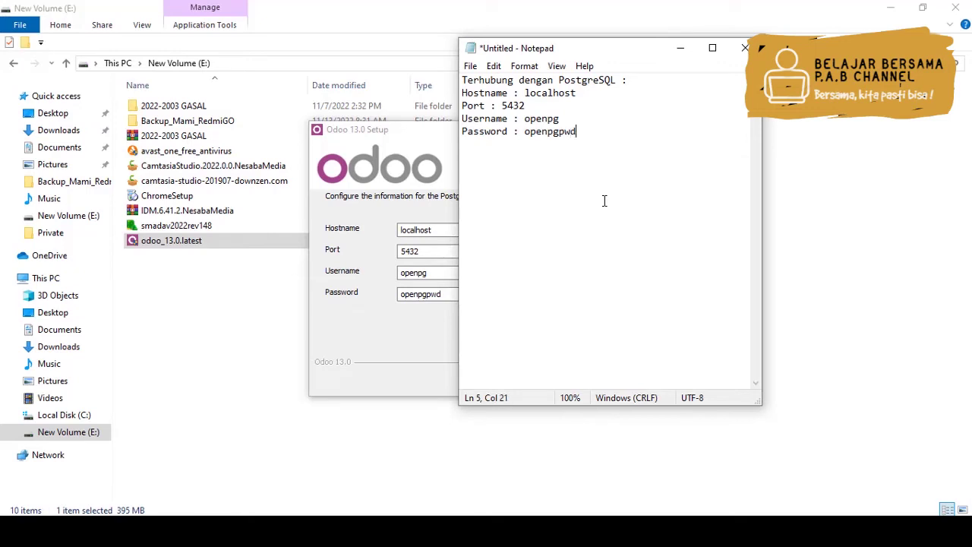
left_click(393, 332)
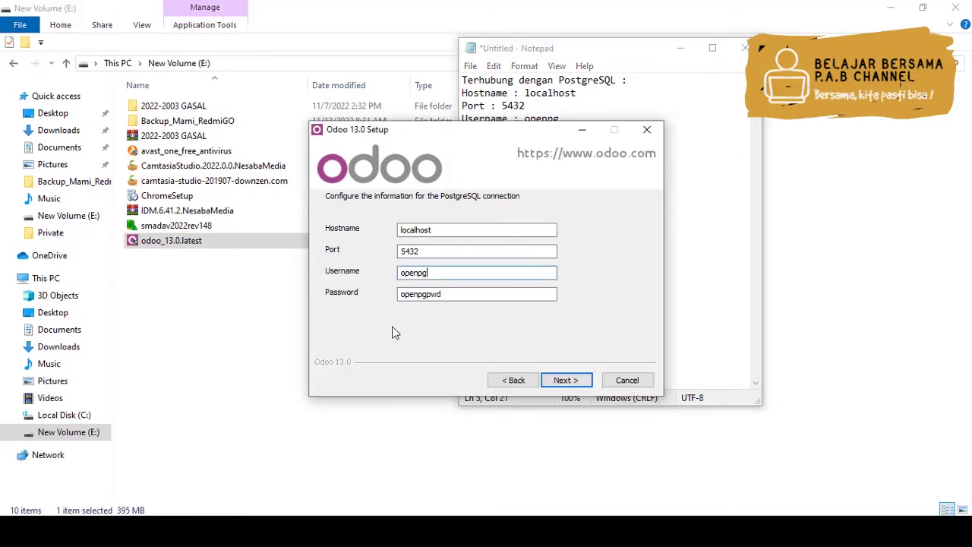
Keep the C:\Program Files (x86)\Odoo 13.0 destination folder and start installing
left_click(565, 381)
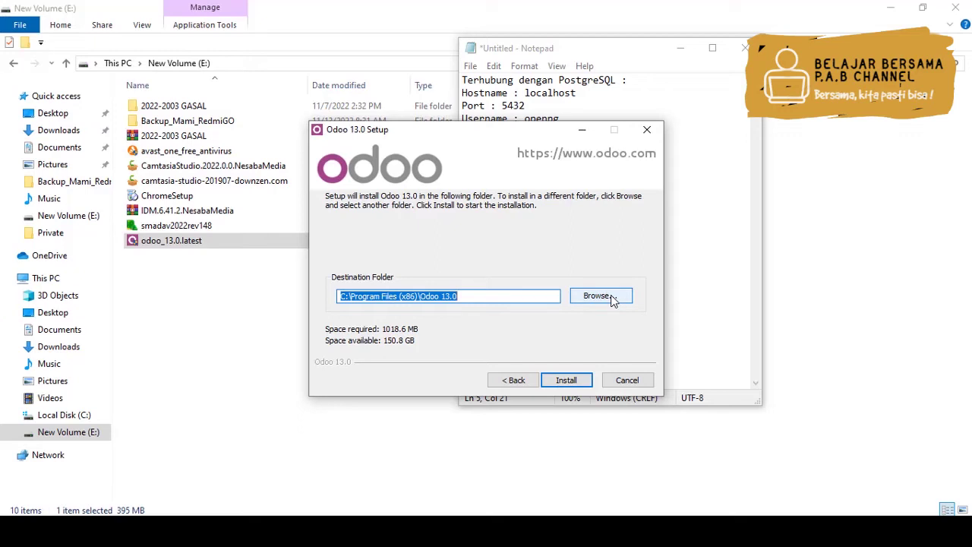
left_click(567, 380)
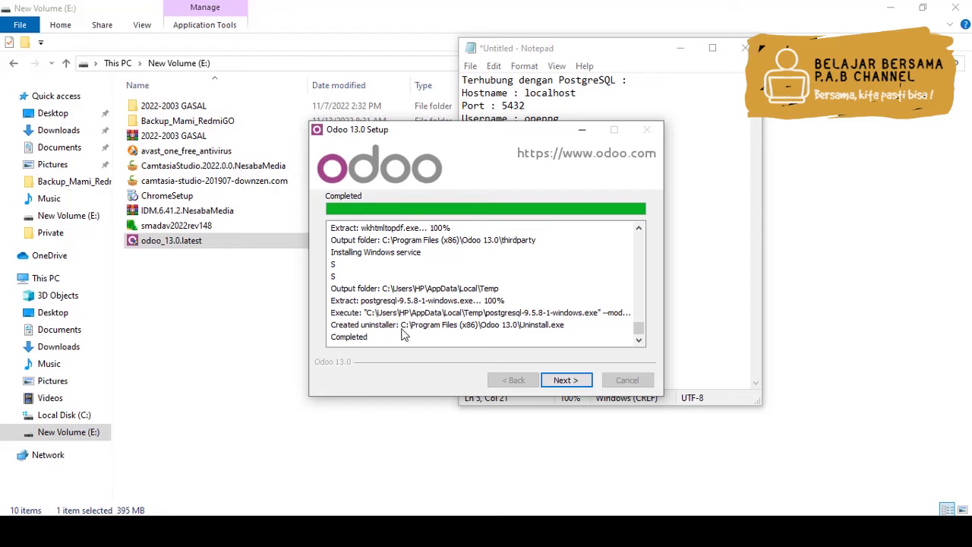
After the installation completes, continue to the final setup page
left_click(567, 381)
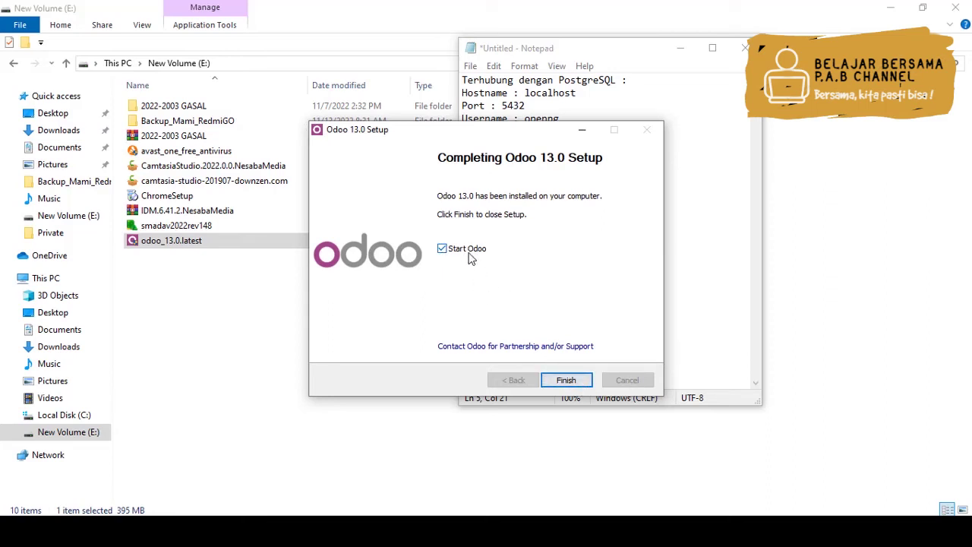
Finish setup with Start Odoo enabled, opening Odoo at localhost:8069
left_click(566, 382)
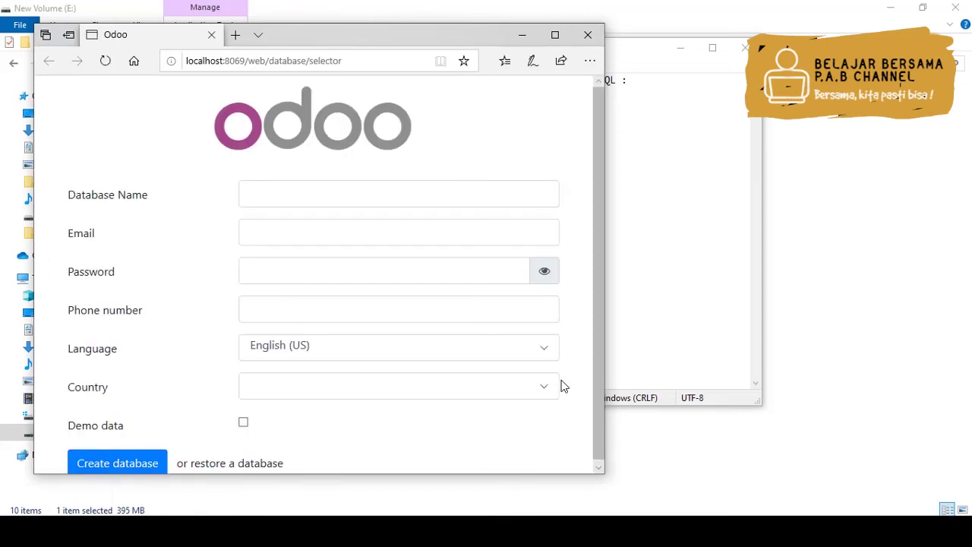
Maximize the Odoo browser window and select the address localhost:8069/web/database/selector
left_click(555, 36)
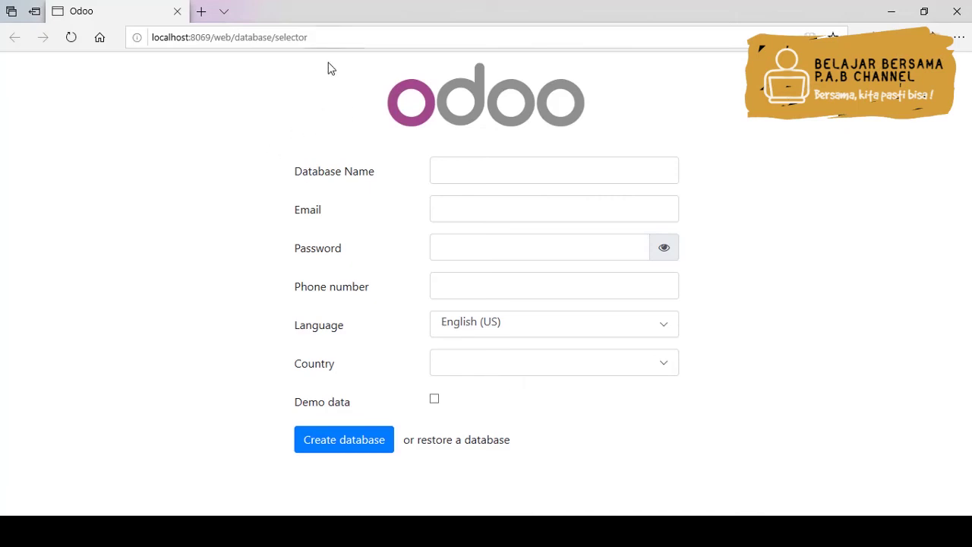
left_click_drag(311, 37, 131, 28)
key("ctrl+c")
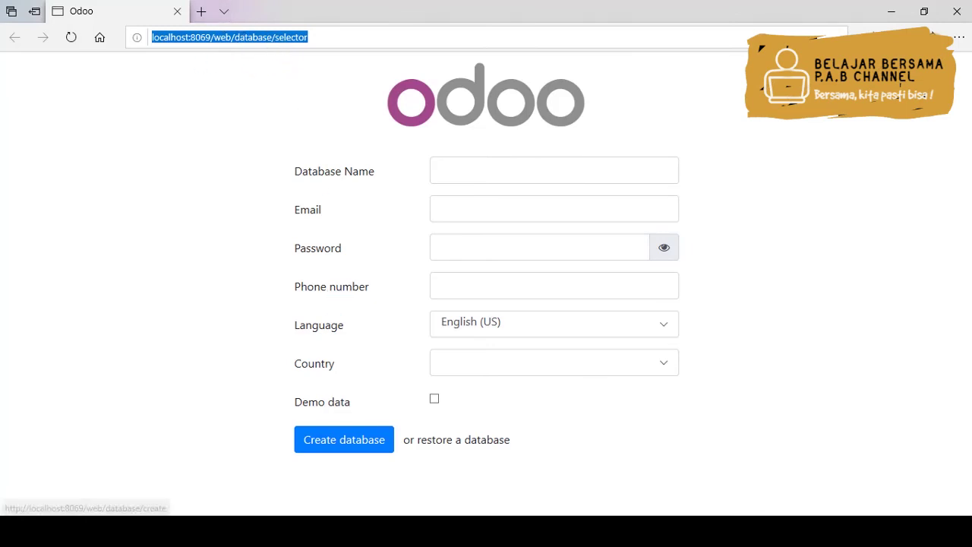
Add the line 'URL database Odoo :' with the pasted database selector address to the Notepad notes
left_click(331, 532)
key("Return")
key("Return")
type("URL ")
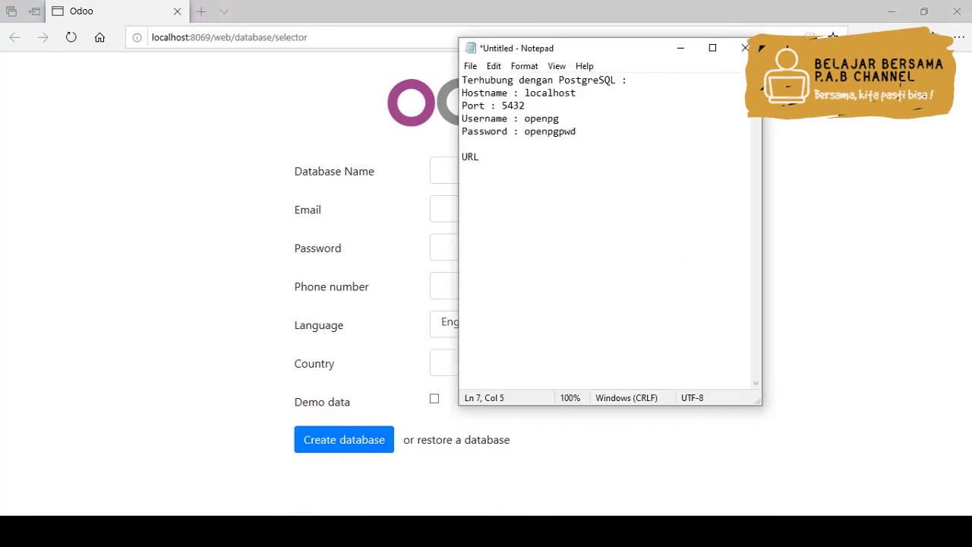
type("database Odoo :")
key("Return")
key("ctrl+v")
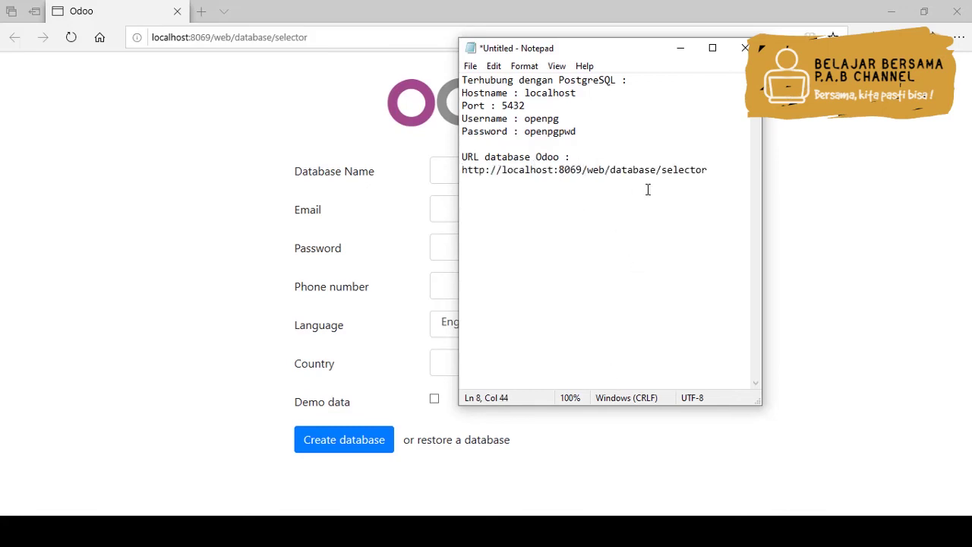
left_click(137, 130)
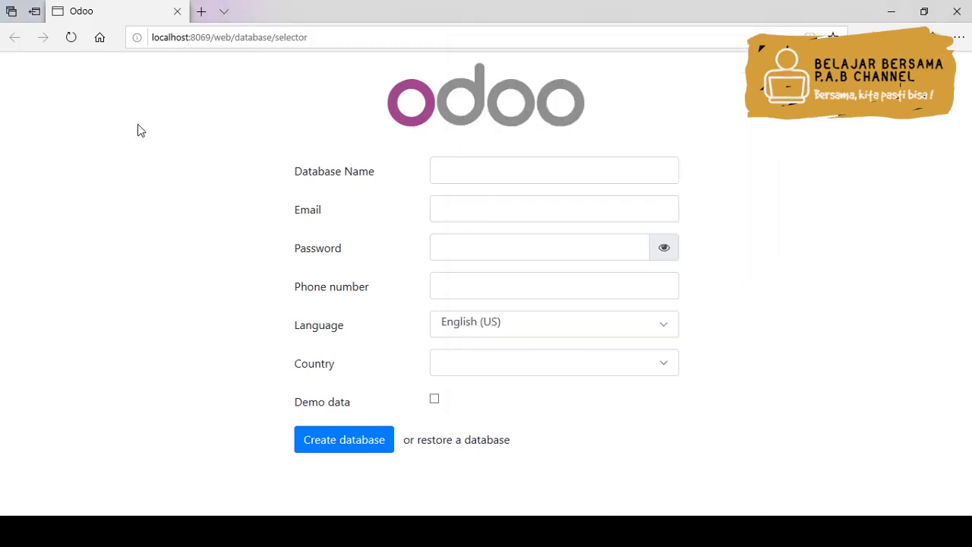